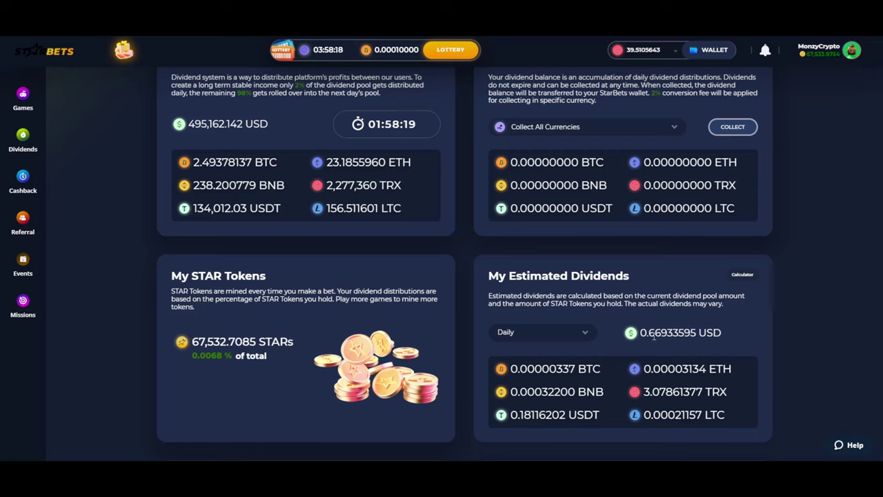
Examine the daily estimated dividends in USD and the number of STAR tokens held on the Dividends page.
drag(649, 333, 668, 333)
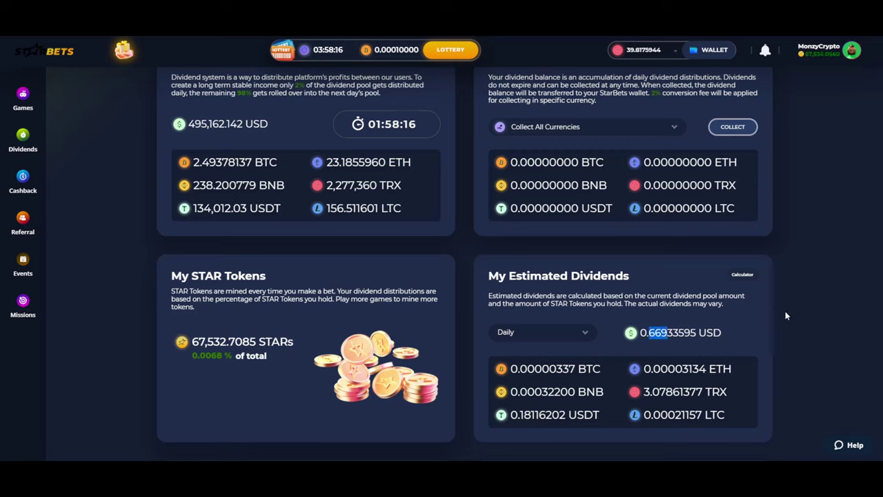
click(788, 317)
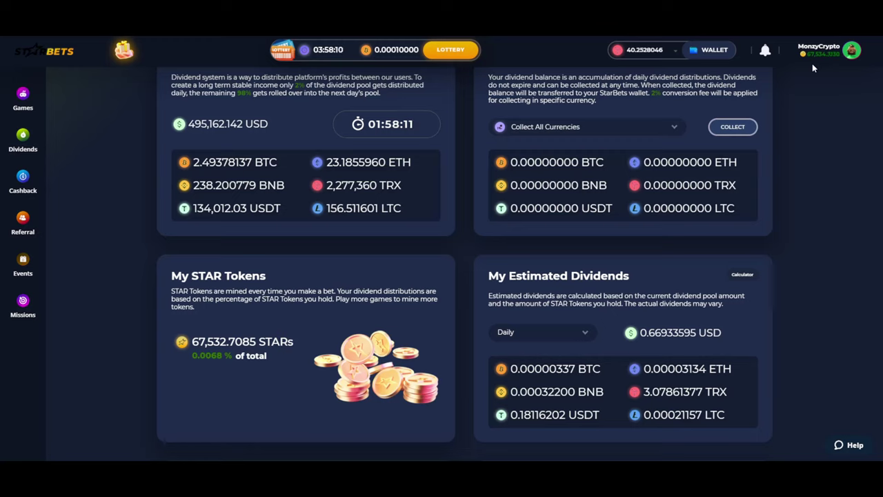
drag(193, 341, 246, 337)
click(247, 338)
Copy the TRX amount from the Wallet Balance on the account dashboard and switch to the Interest Rates spreadsheet.
click(853, 51)
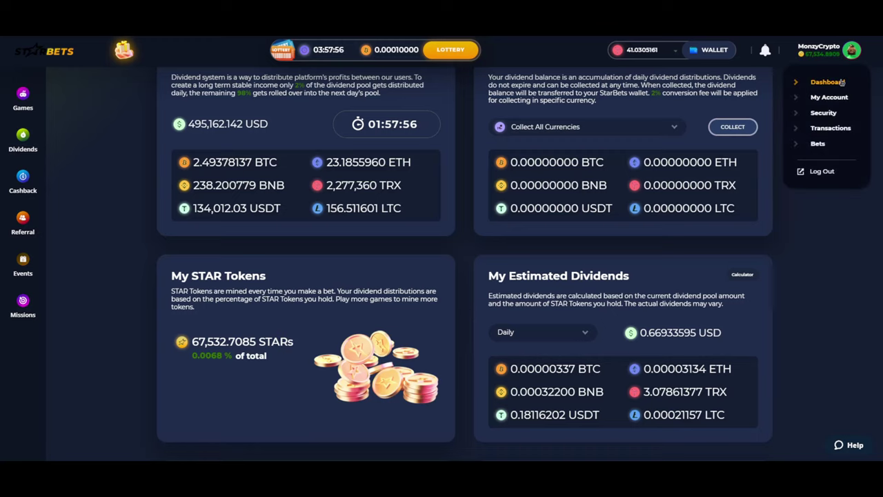
click(824, 79)
scroll(752, 156, down, 3)
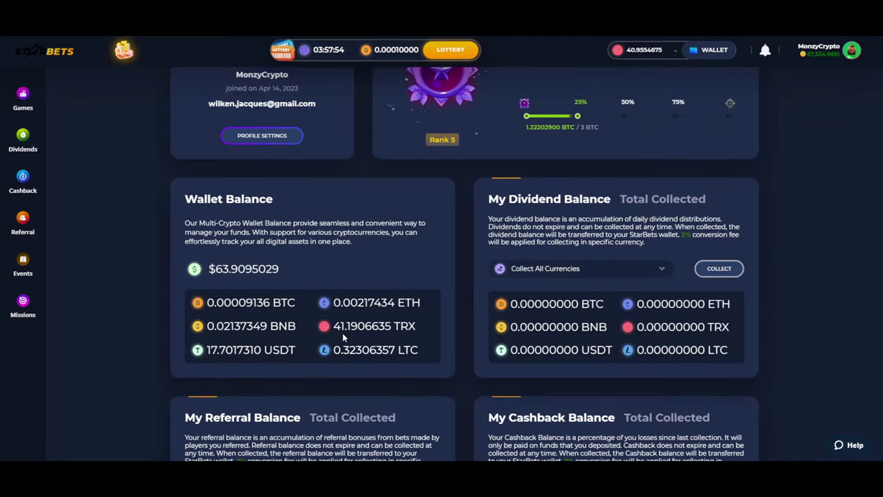
double_click(362, 326)
key(ctrl+c)
key(ctrl+Tab)
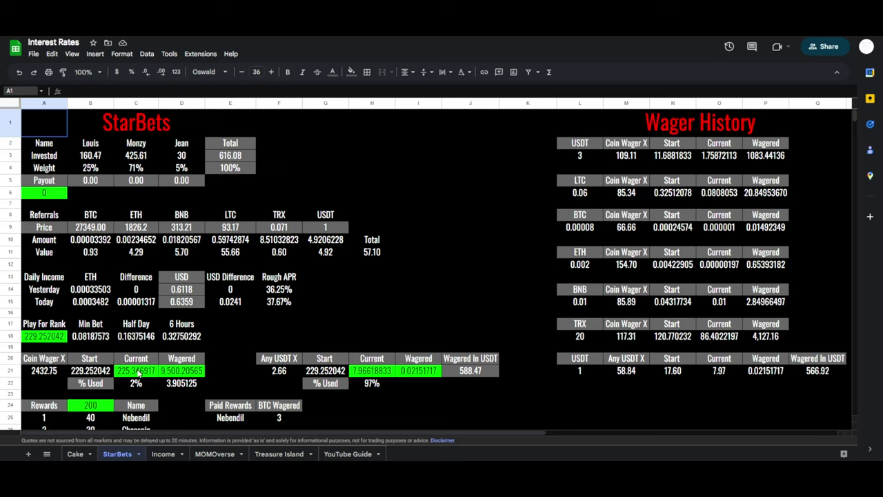
double_click(137, 372)
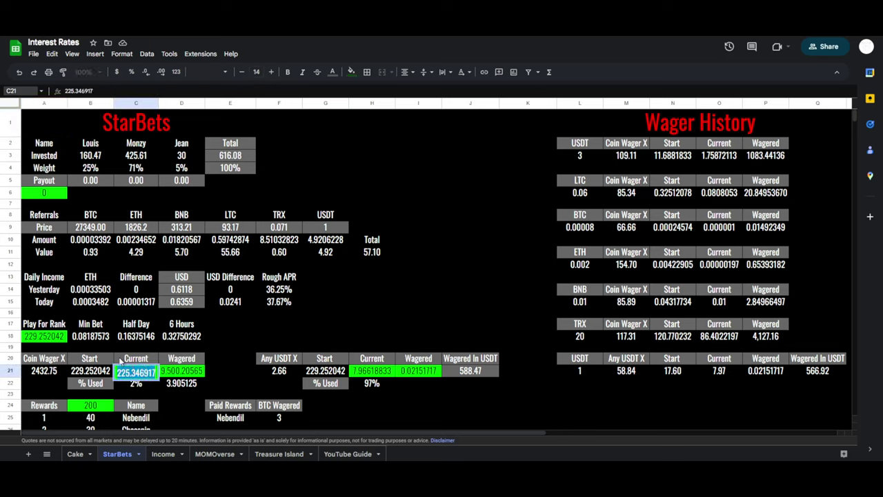
click(227, 353)
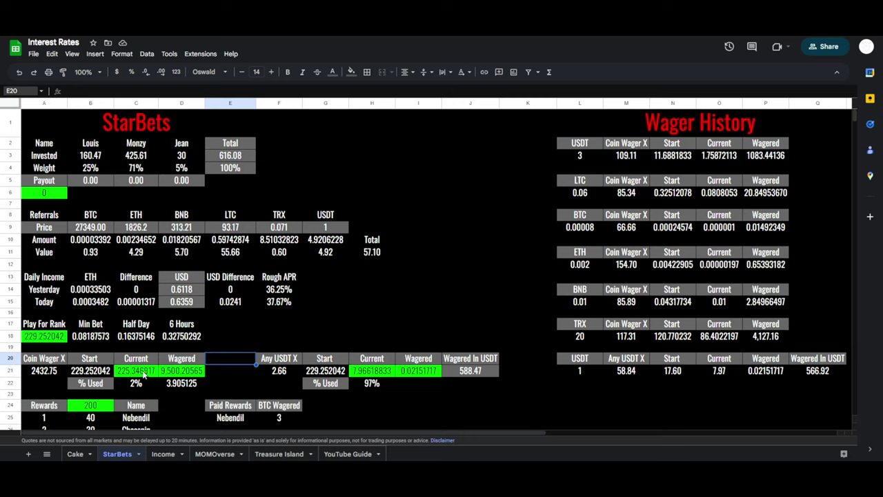
double_click(144, 375)
key(ctrl+v)
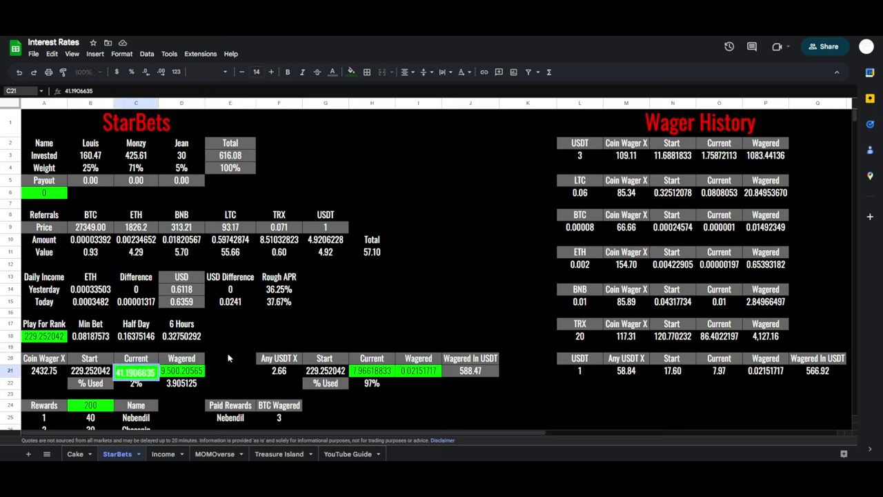
key(Return)
key(ctrl+z)
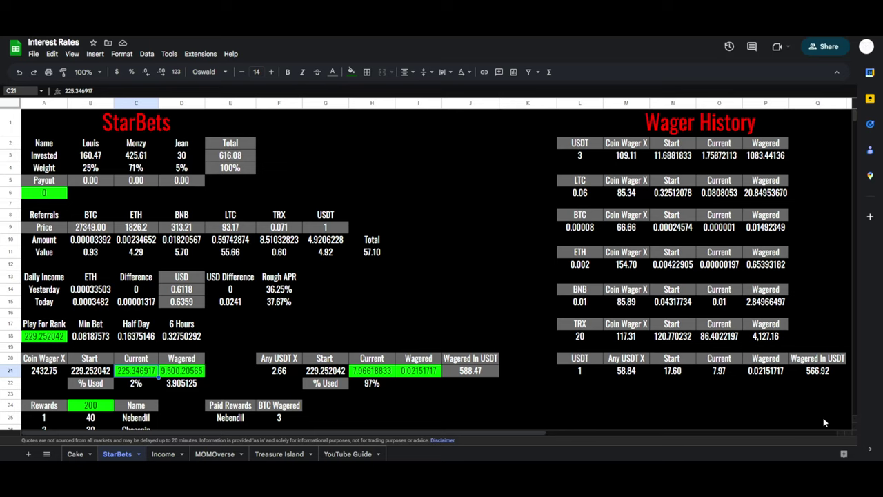
Set the Current value in cell C21 to the copied TRX balance, 41.1906635.
click(856, 483)
key(Escape)
key(ctrl+v)
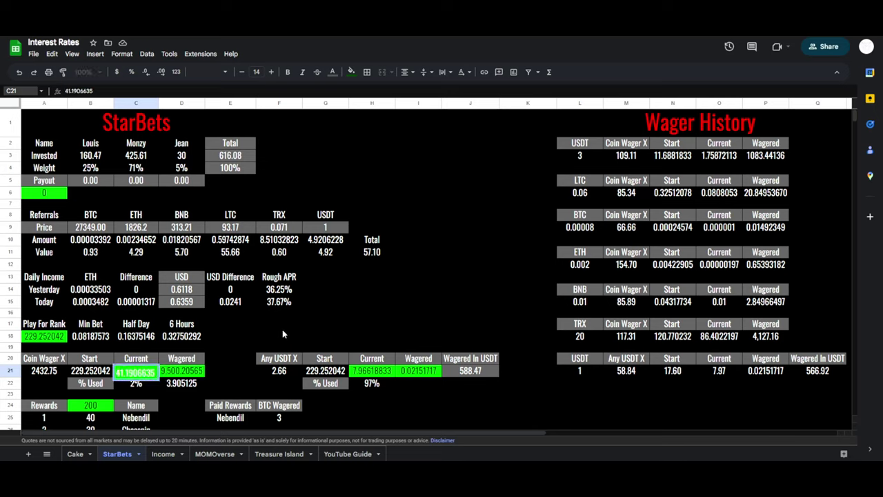
Switch to StarBets, copy the wager amount of the StarWars TRX Daily event, and return to the Interest Rates spreadsheet.
key(alt+Tab)
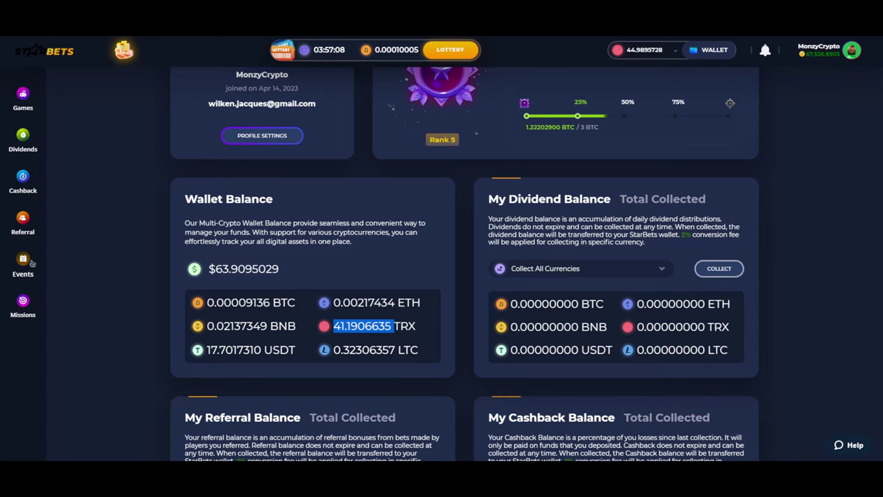
click(31, 263)
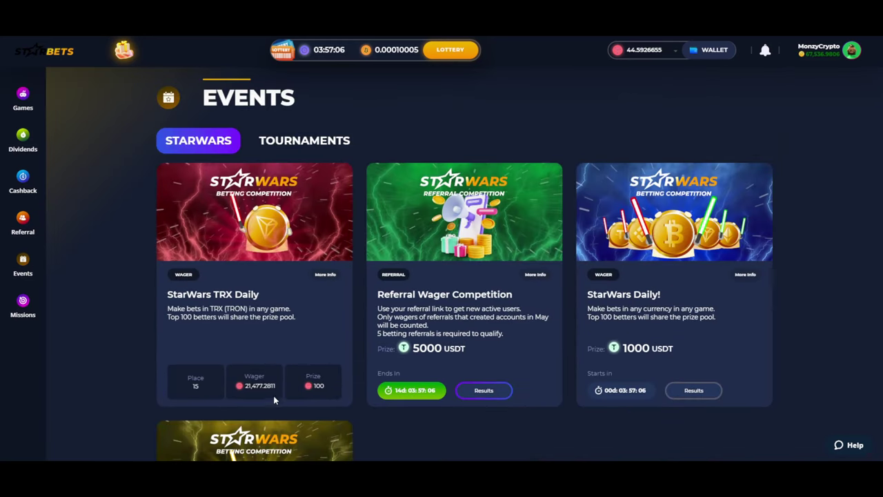
double_click(266, 385)
key(ctrl+c)
key(alt+Tab)
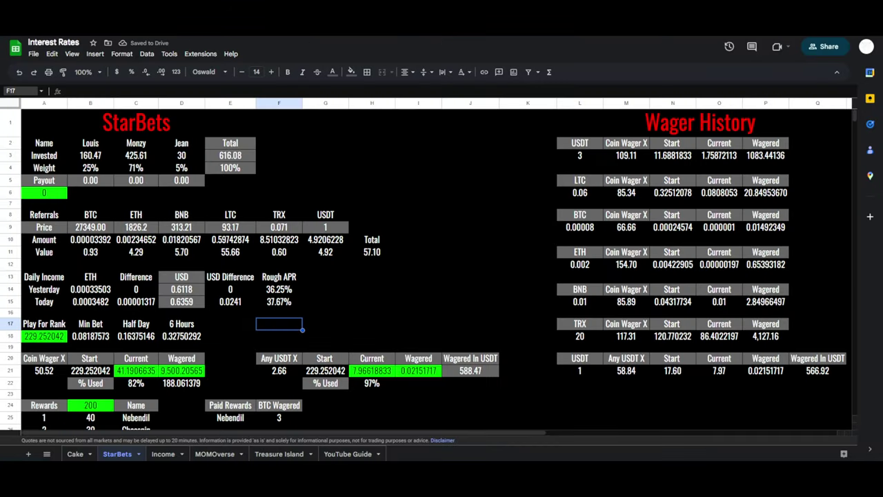
Replace the Wagered value in cell D21 with the copied event wager, 21,477.2811.
double_click(182, 371)
key(ctrl+a)
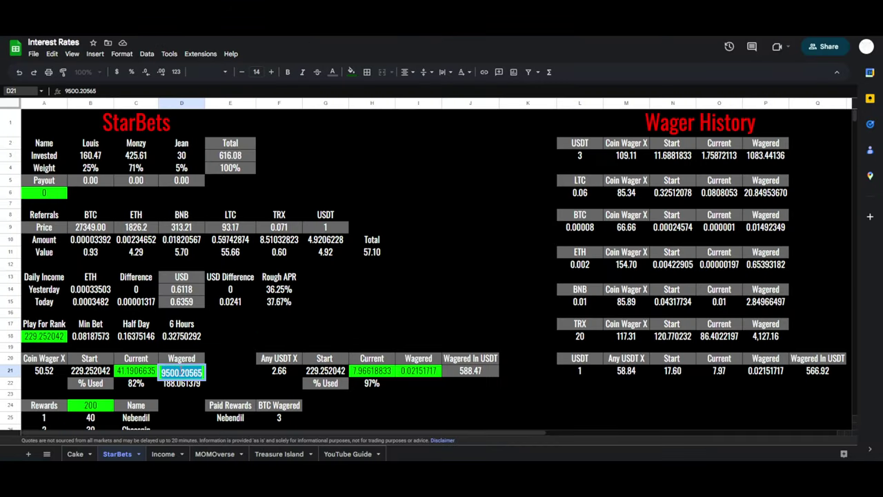
key(ctrl+v)
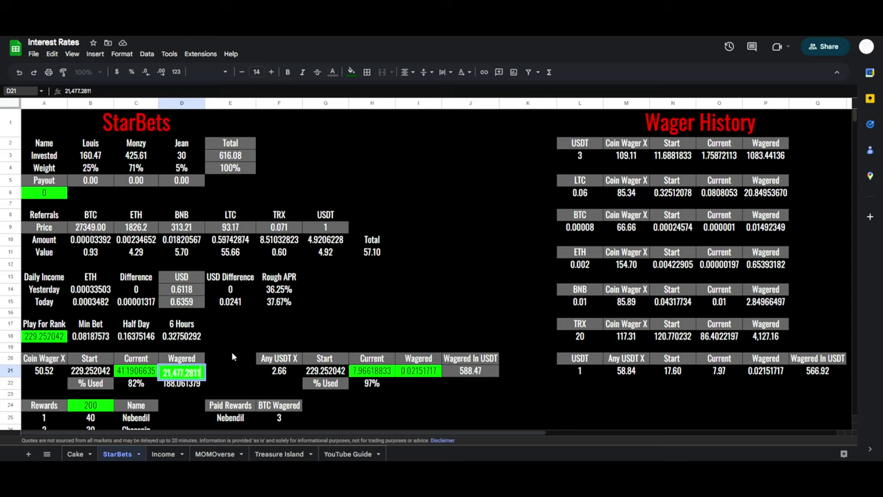
click(232, 351)
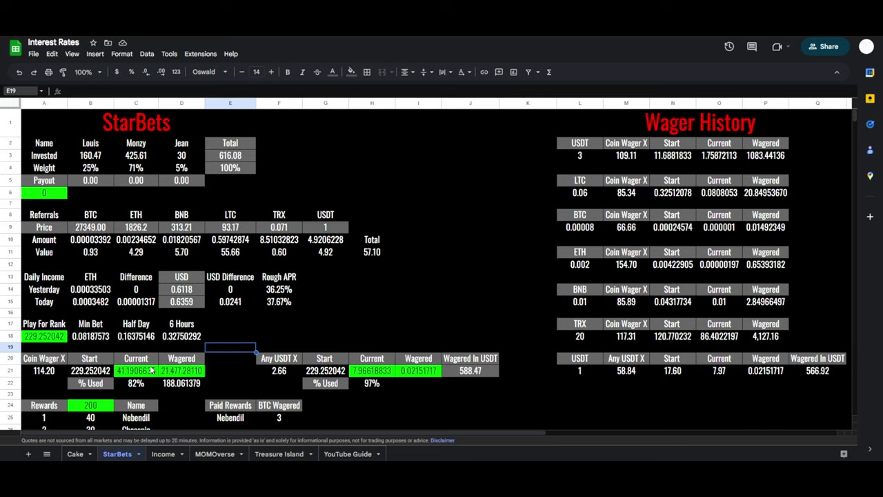
Examine the Wager History, compare its TRX row with the current coin wager figures, and check the Min Bet and Rough APR cells.
mouse_move(602, 146)
mouse_down()
mouse_move(735, 301)
mouse_move(771, 367)
mouse_up()
click(792, 291)
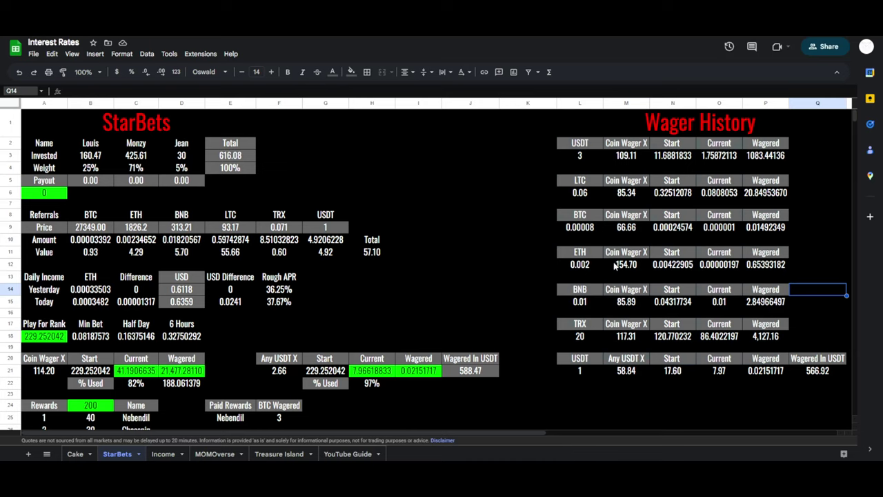
drag(625, 328, 780, 335)
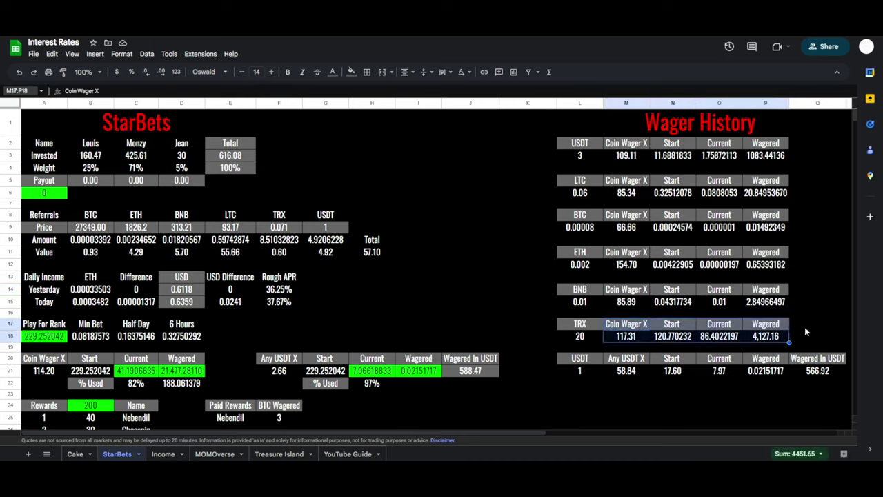
click(805, 328)
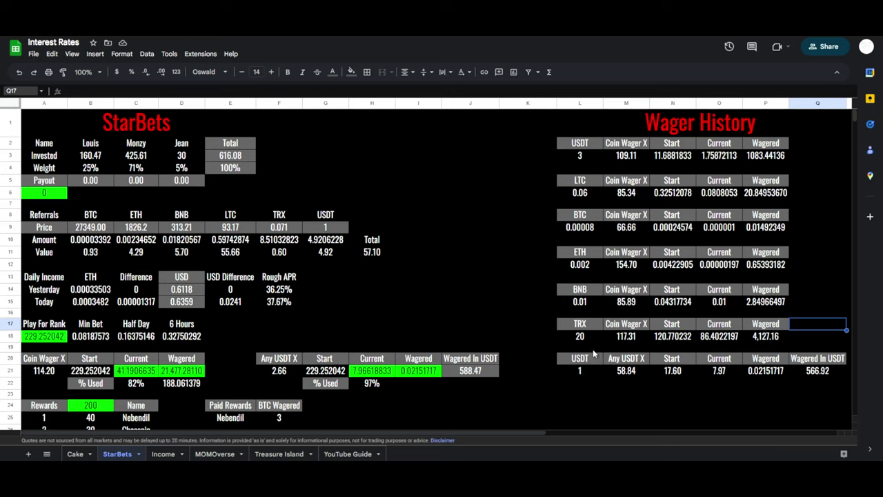
click(627, 338)
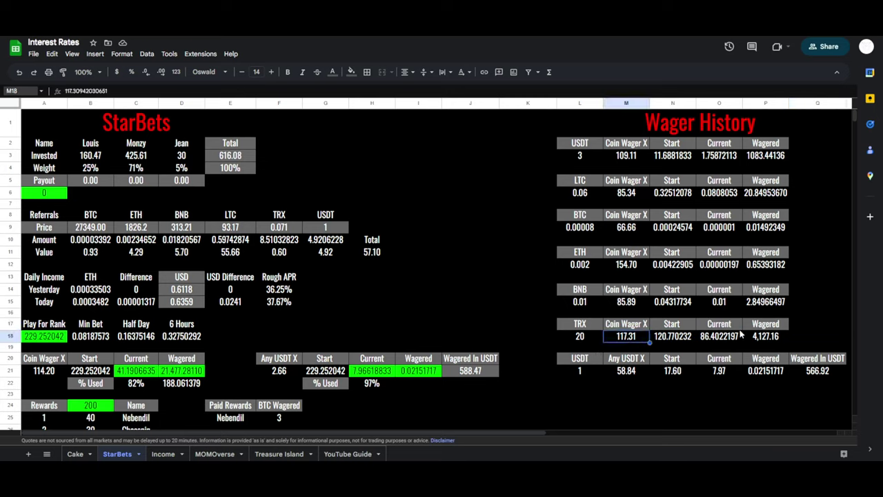
click(766, 336)
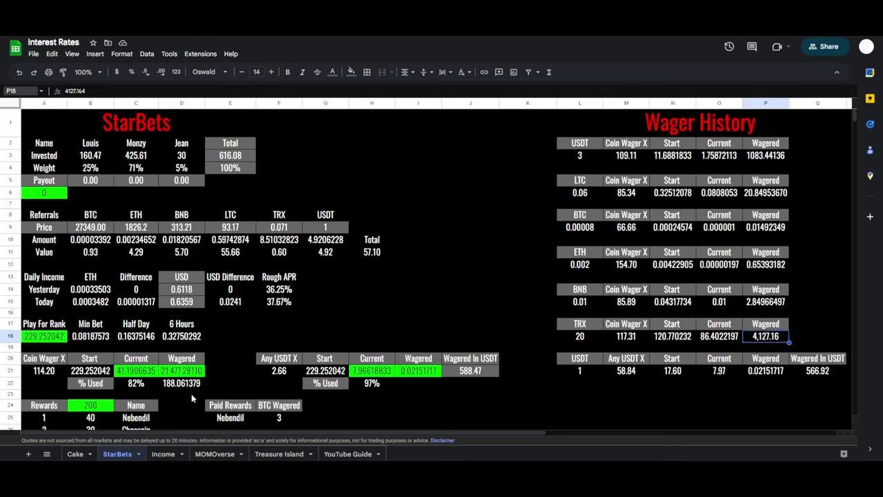
click(187, 375)
click(764, 338)
click(101, 373)
click(629, 338)
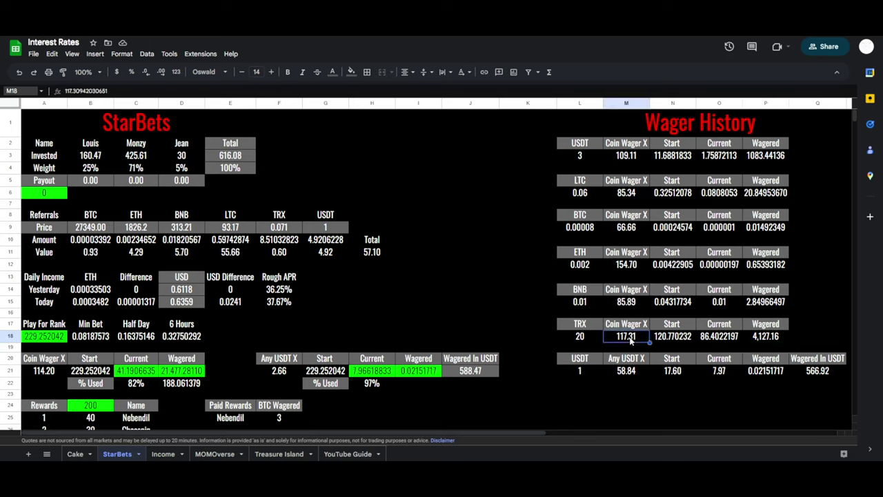
click(771, 338)
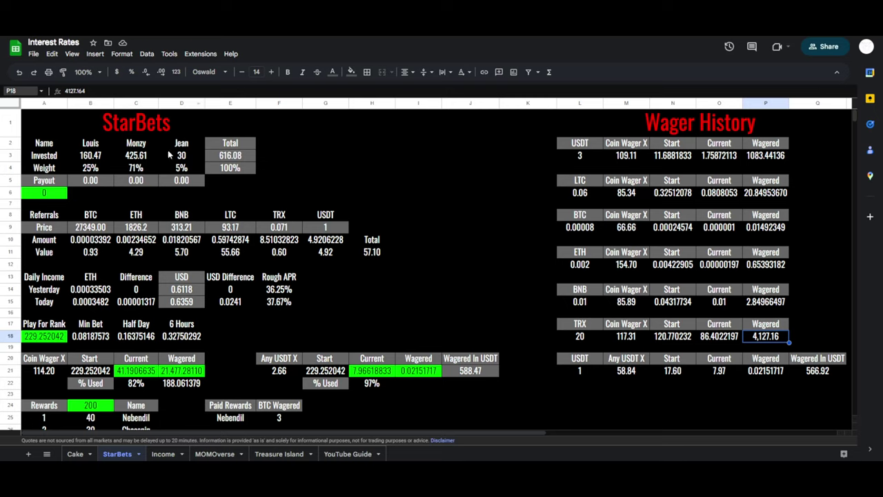
click(105, 336)
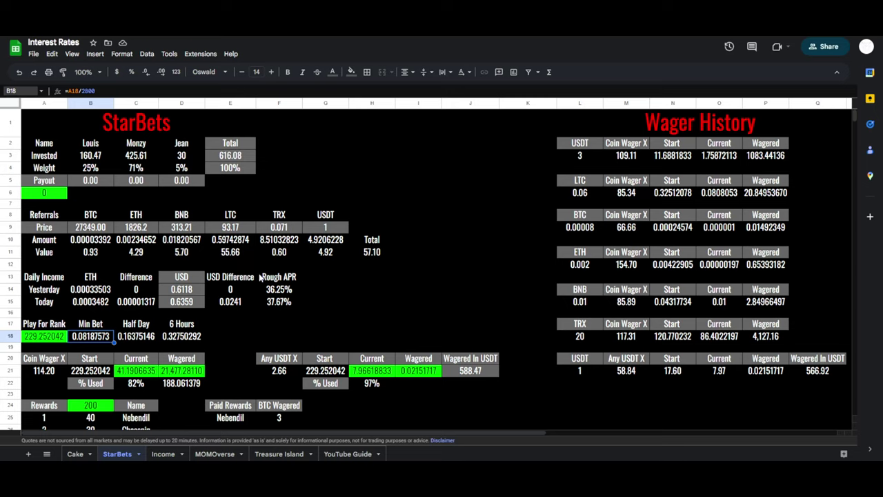
click(277, 303)
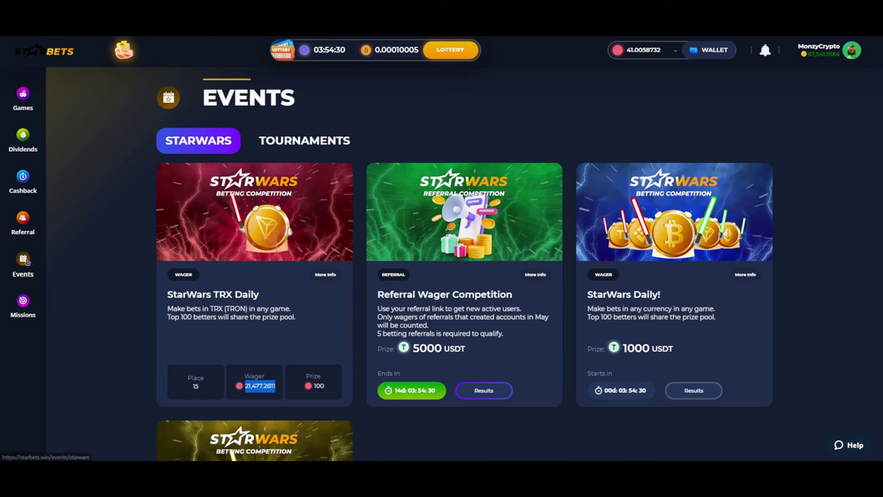
Open the StarBets Referral page and examine the USDT, TRX and LTC amounts in the referral balance.
click(23, 222)
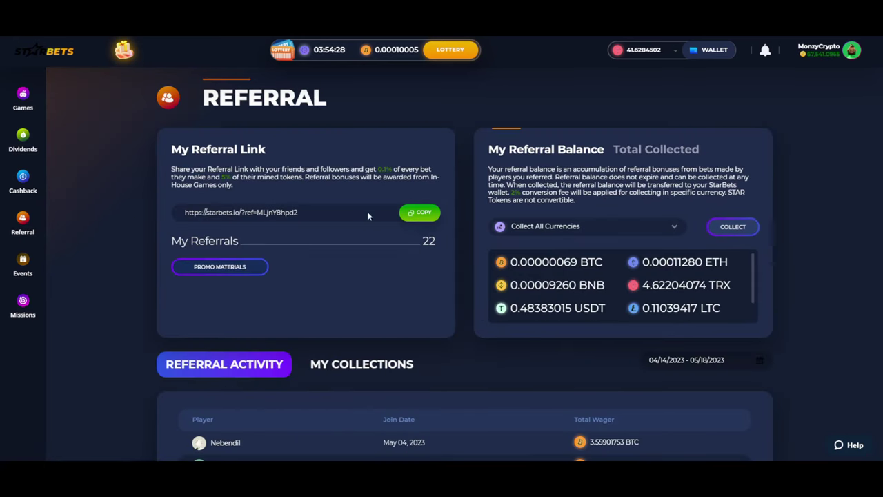
drag(652, 308, 660, 308)
drag(519, 308, 544, 309)
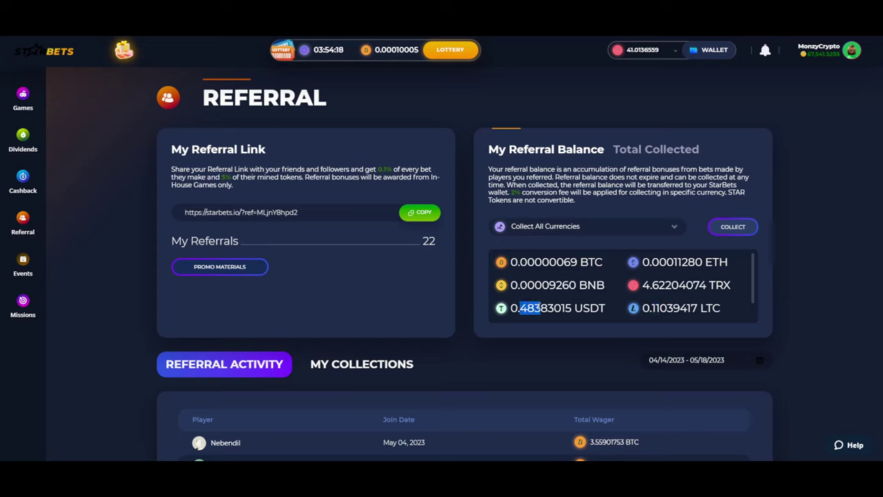
drag(540, 308, 535, 308)
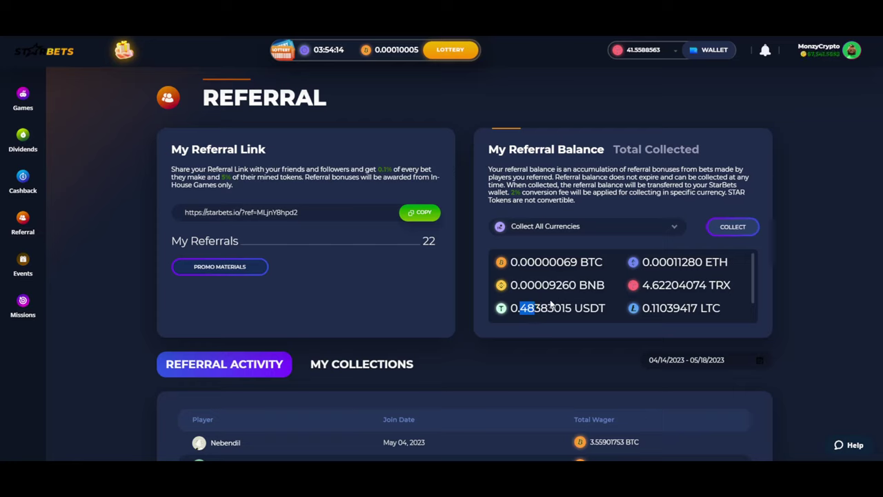
click(551, 304)
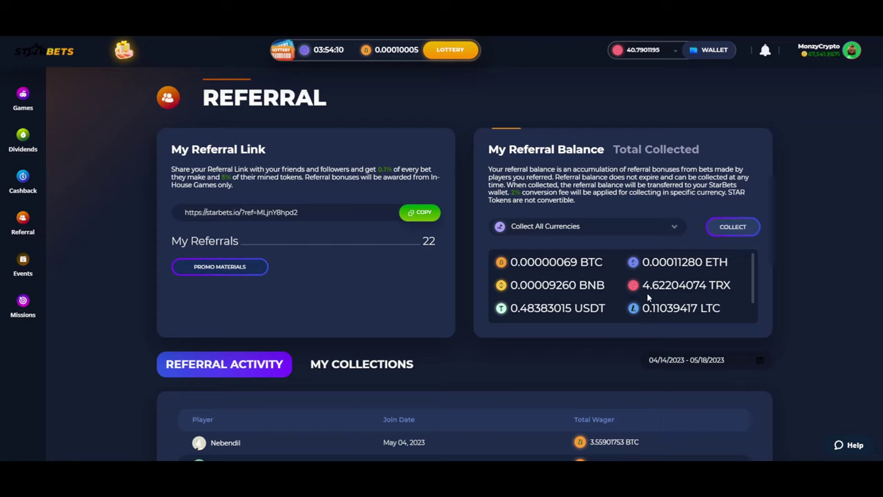
drag(649, 286, 672, 285)
click(672, 289)
drag(651, 309, 661, 309)
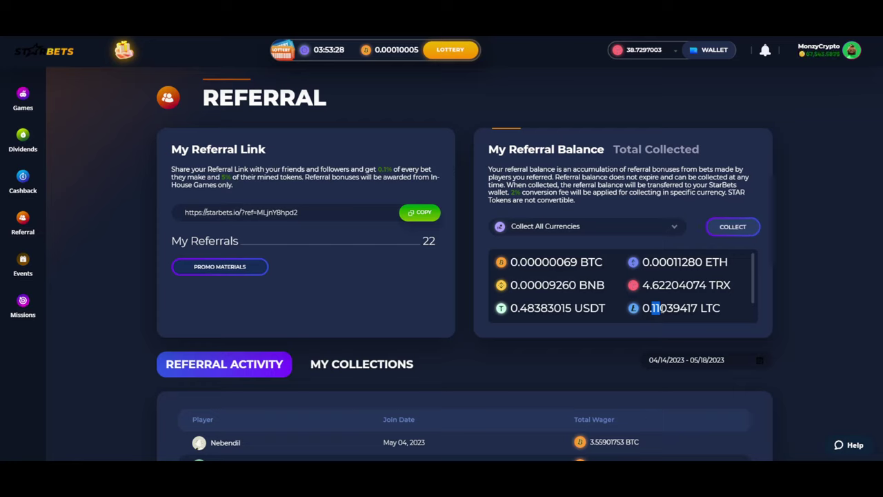
Review the total wagers of the referred players in the Referral Activity table, especially the top one.
scroll(432, 363, down, 2)
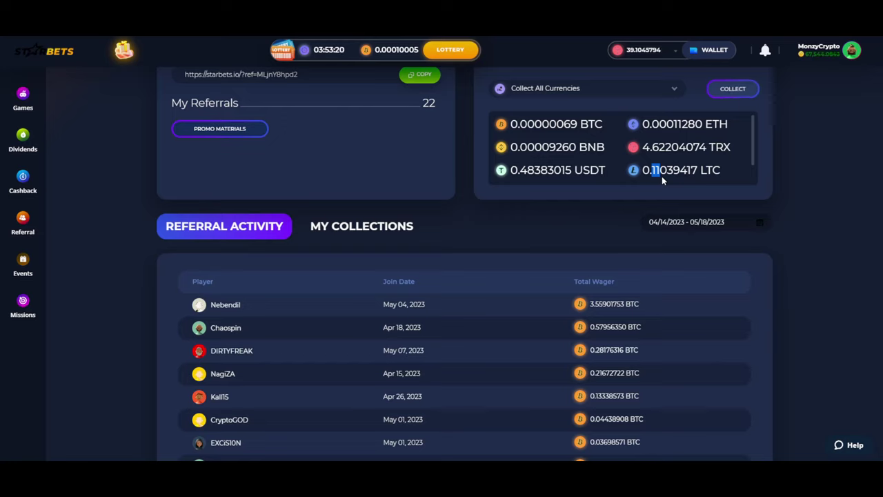
drag(594, 305, 603, 305)
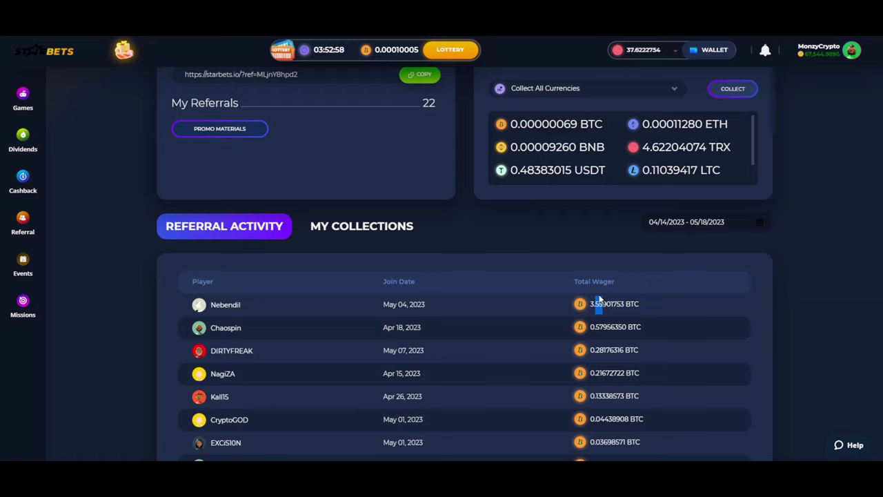
click(515, 231)
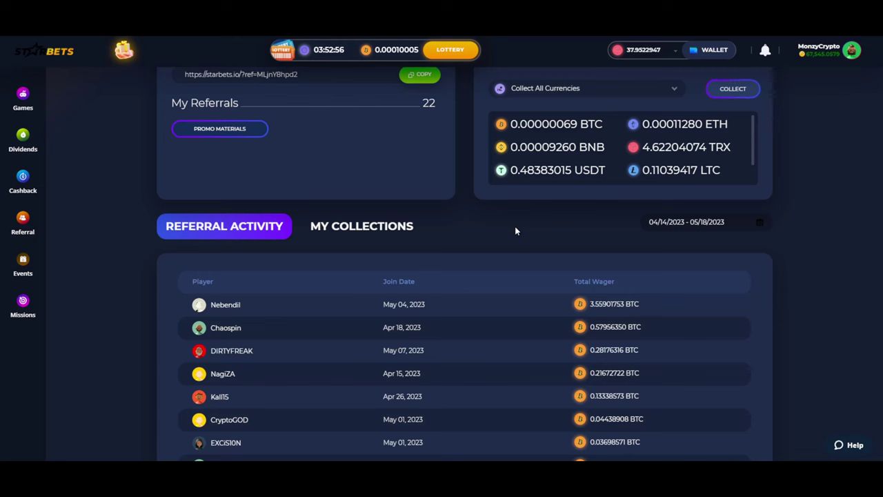
scroll(516, 231, up, 2)
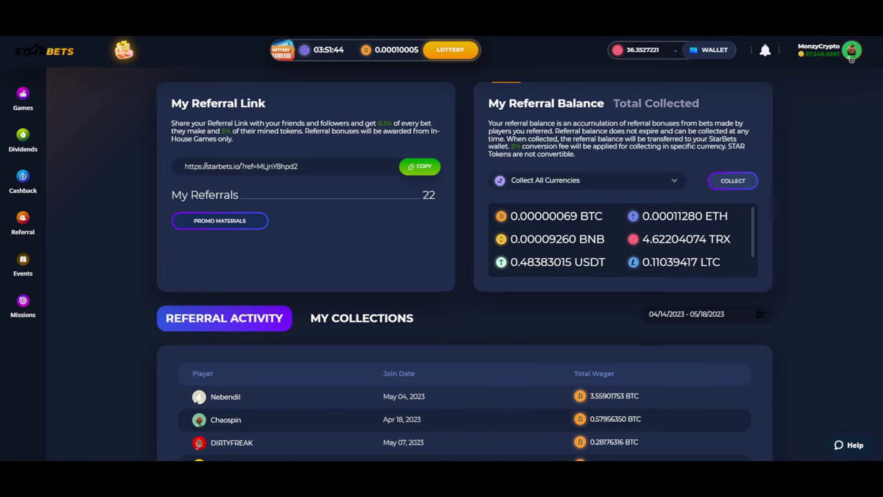
Open the account's Transactions page, filter the list to Tips and examine the USDT tip amounts.
click(851, 50)
click(832, 128)
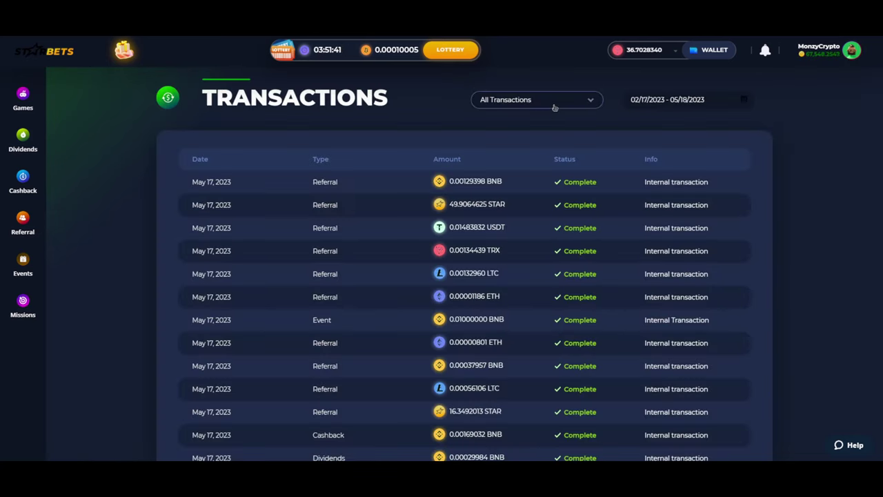
click(554, 107)
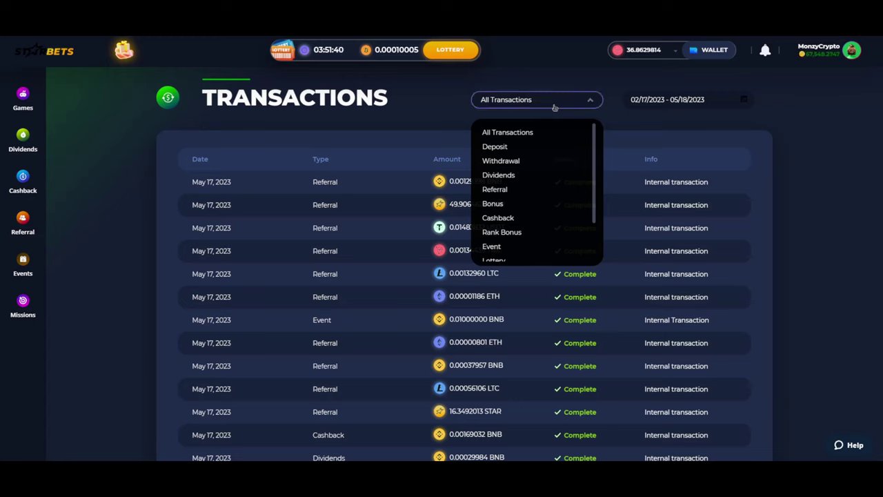
scroll(517, 221, down, 5)
scroll(651, 290, up, 2)
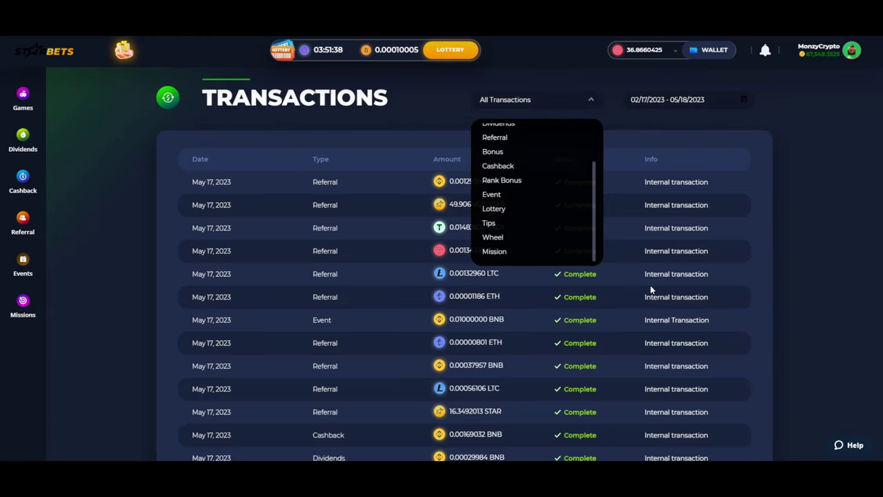
scroll(530, 218, up, 3)
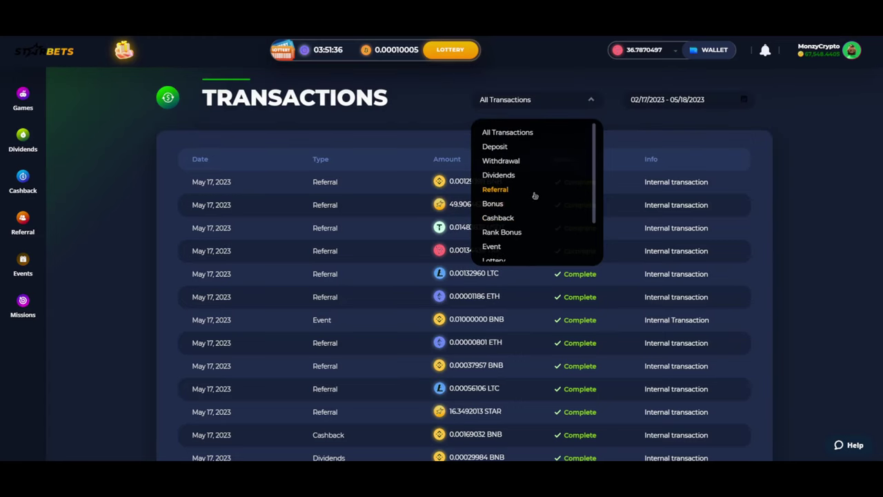
scroll(527, 218, down, 2)
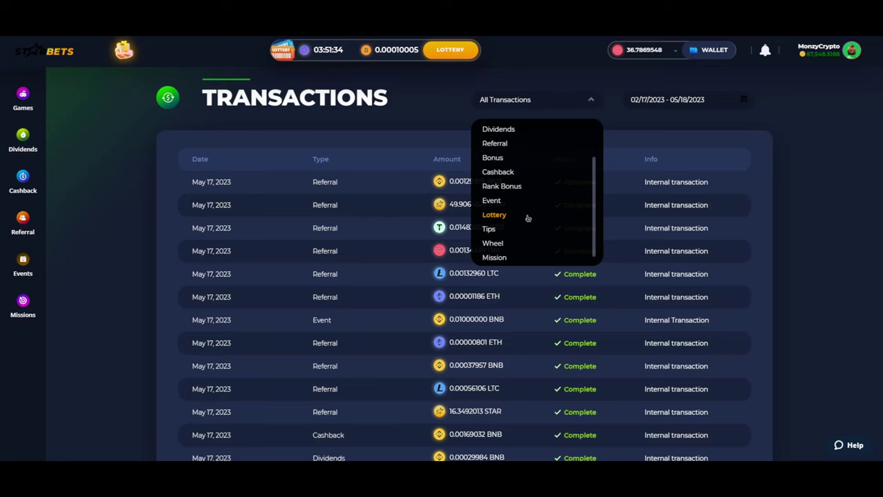
scroll(527, 218, up, 2)
scroll(527, 218, down, 2)
click(507, 230)
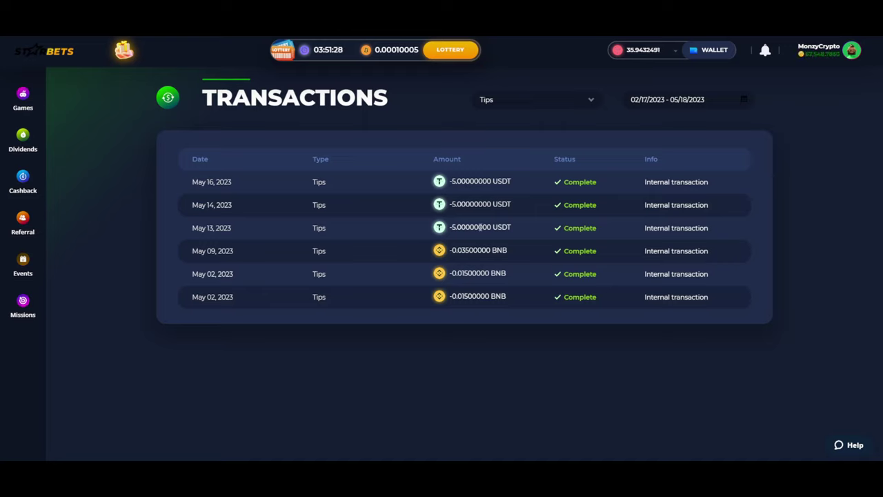
drag(500, 223, 474, 181)
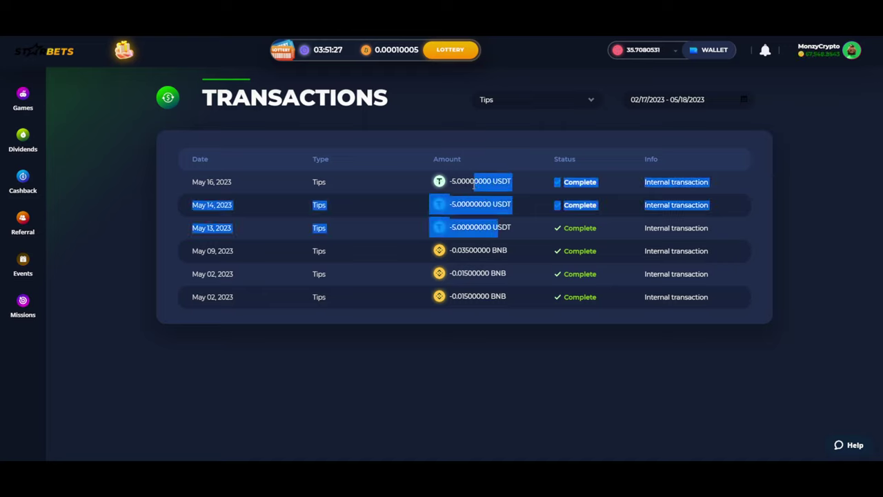
click(514, 228)
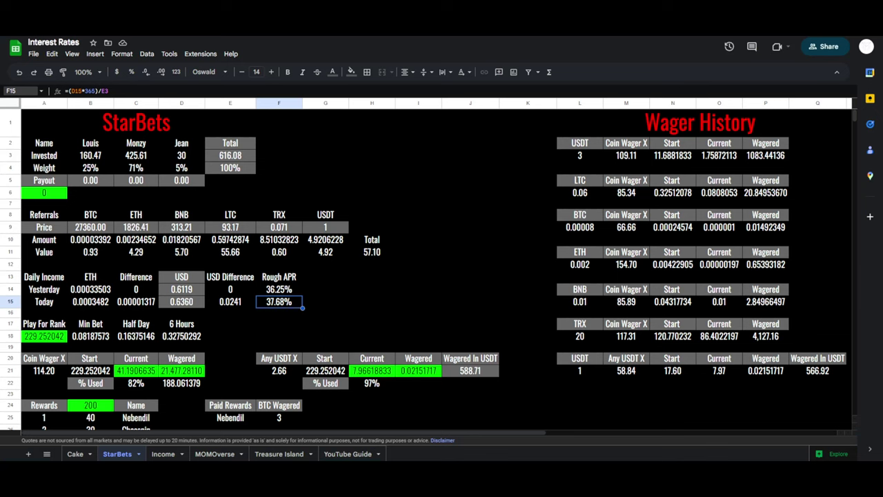
Switch to the Interest Rates spreadsheet and review the Paid Rewards entry in E25:F25 and the rewards ranking in A25:C29.
scroll(257, 211, down, 1)
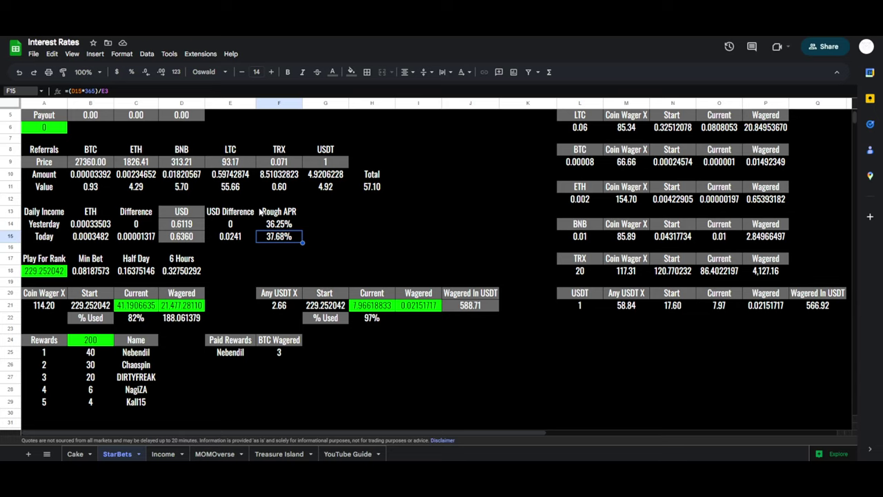
click(233, 354)
click(279, 353)
key(Right)
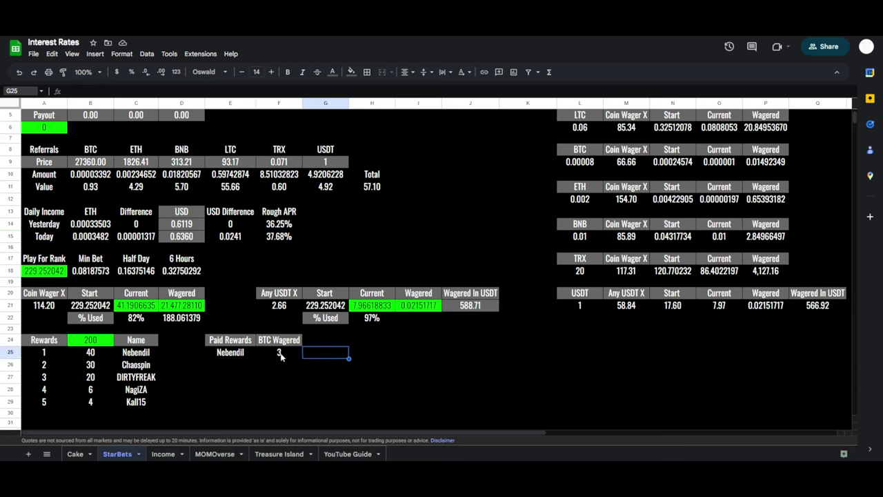
drag(234, 353, 283, 354)
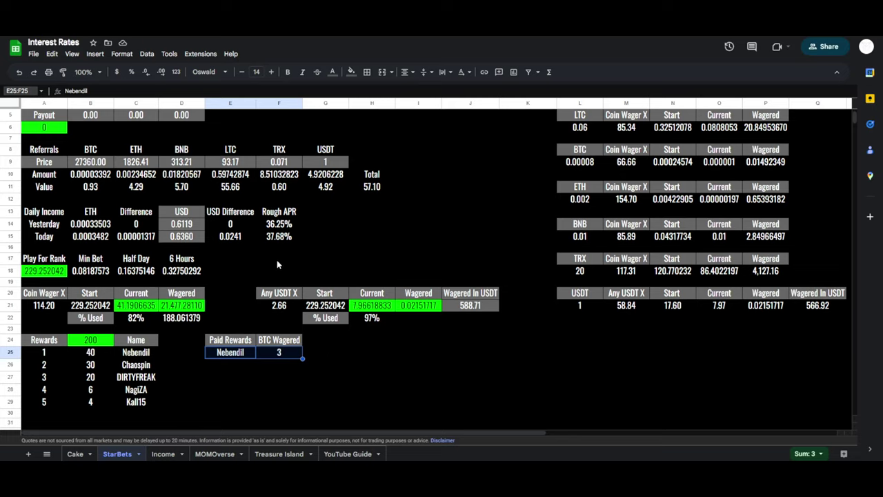
drag(43, 352, 134, 408)
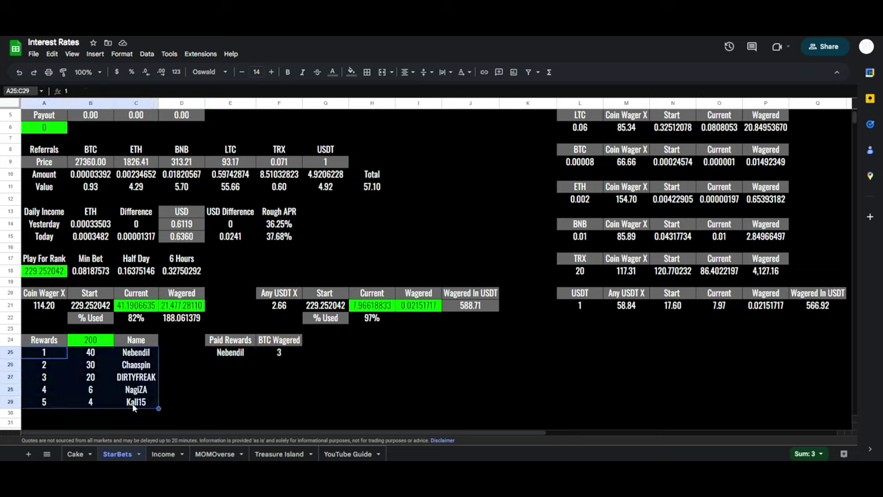
click(252, 406)
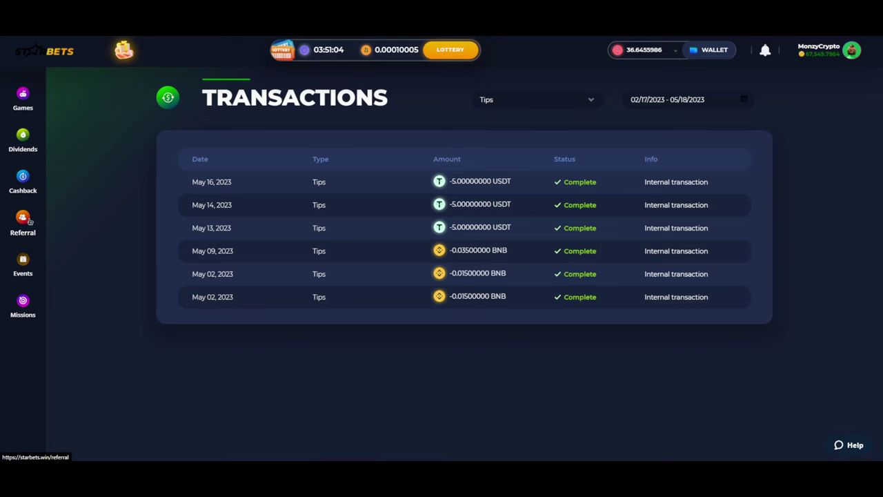
Return to the StarBets Referral page and examine the referred players' total wagers, especially the fifth-ranked player's.
click(26, 220)
scroll(155, 196, down, 5)
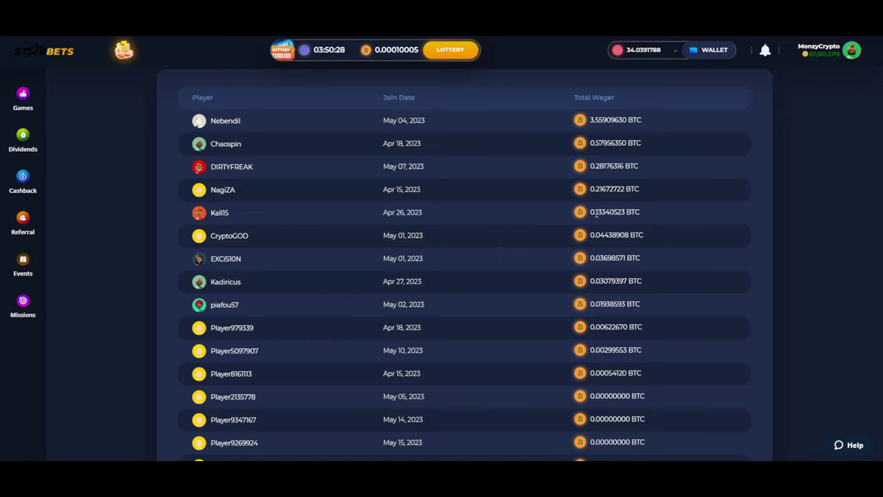
drag(596, 215, 614, 214)
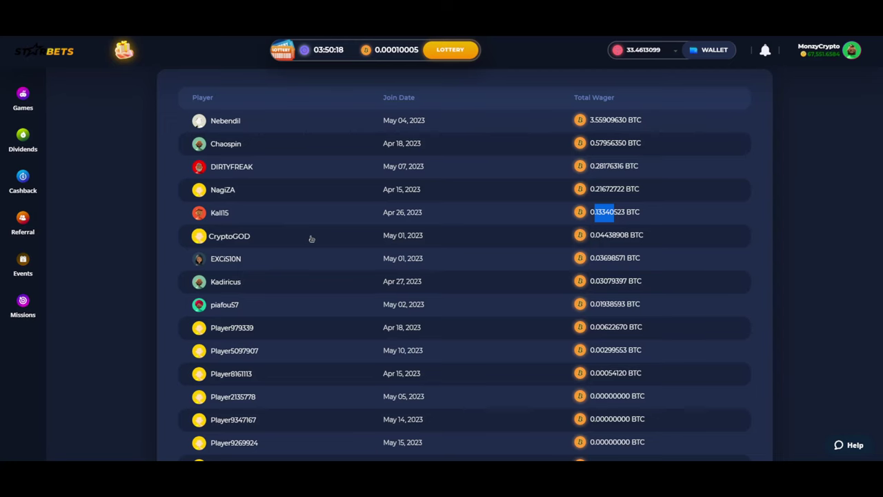
scroll(311, 238, up, 2)
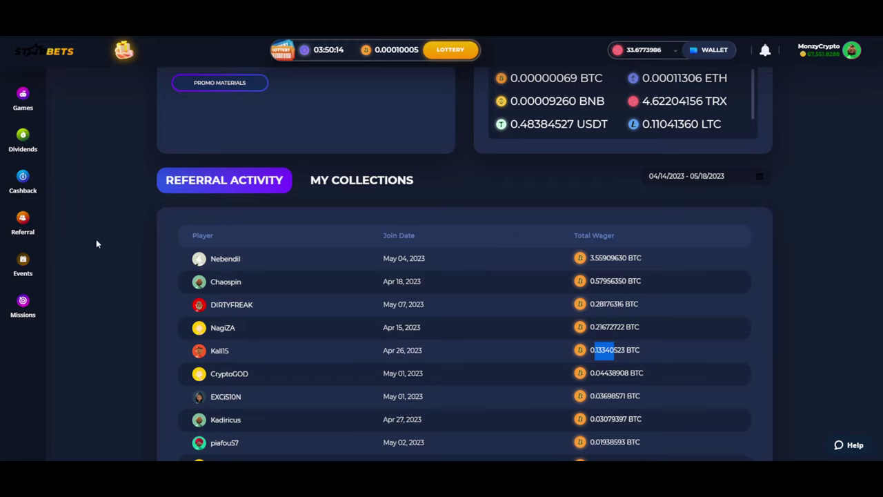
click(426, 293)
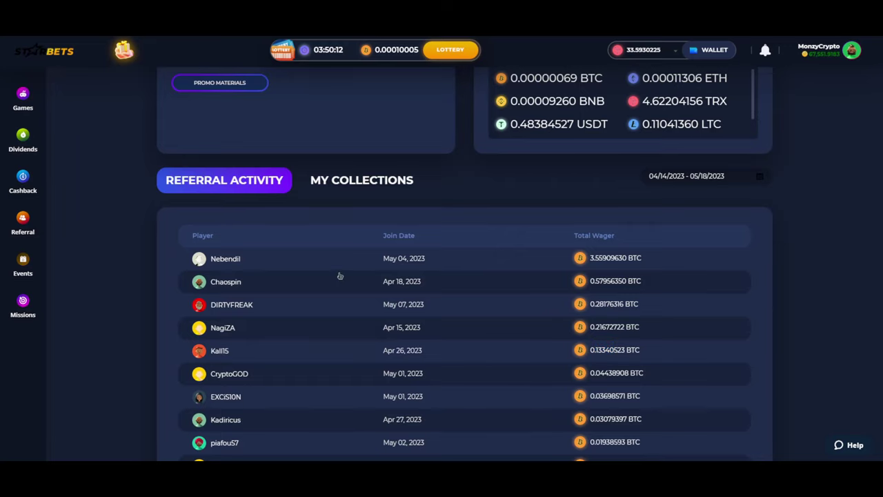
Check the STAR token amount at the end of the My Referral Balance list.
scroll(353, 283, up, 1)
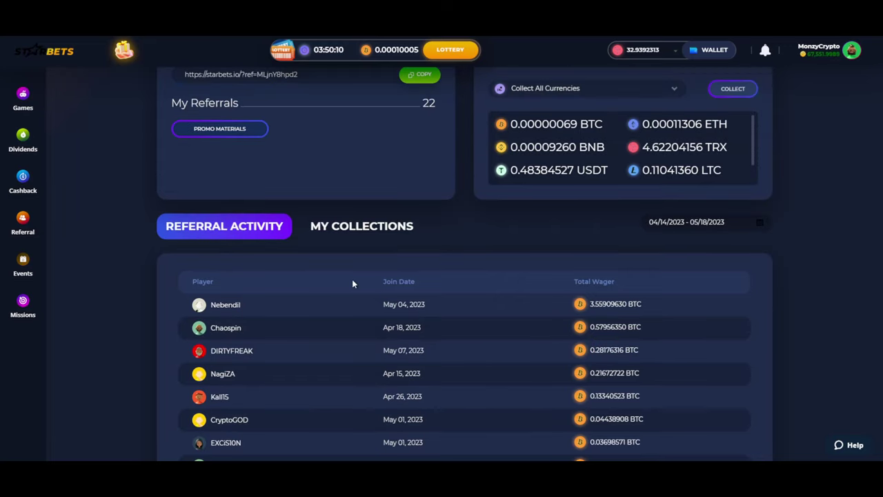
scroll(343, 263, up, 3)
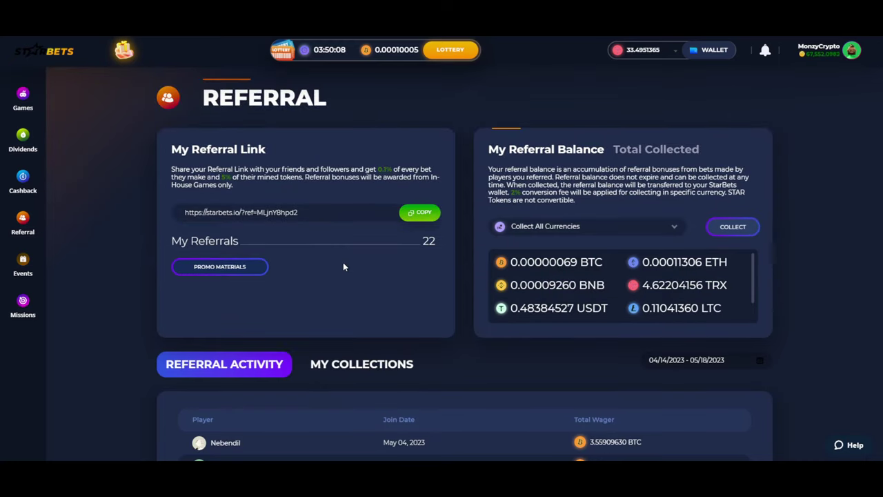
scroll(585, 274, down, 1)
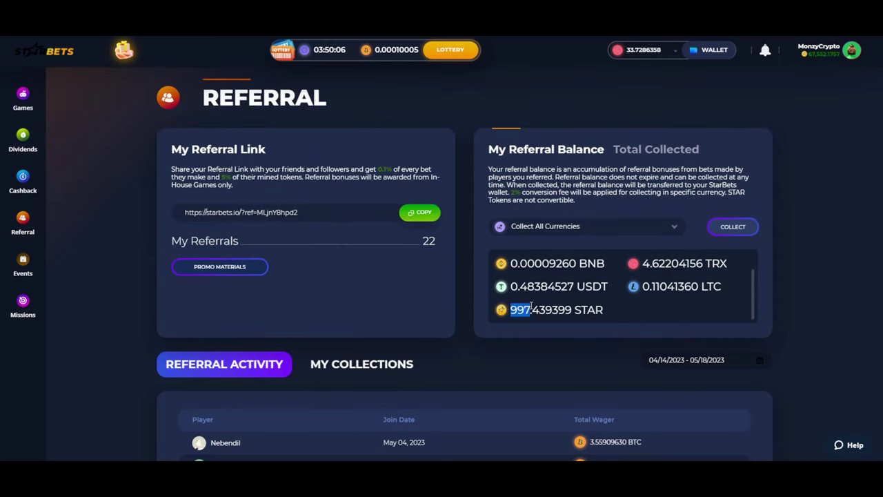